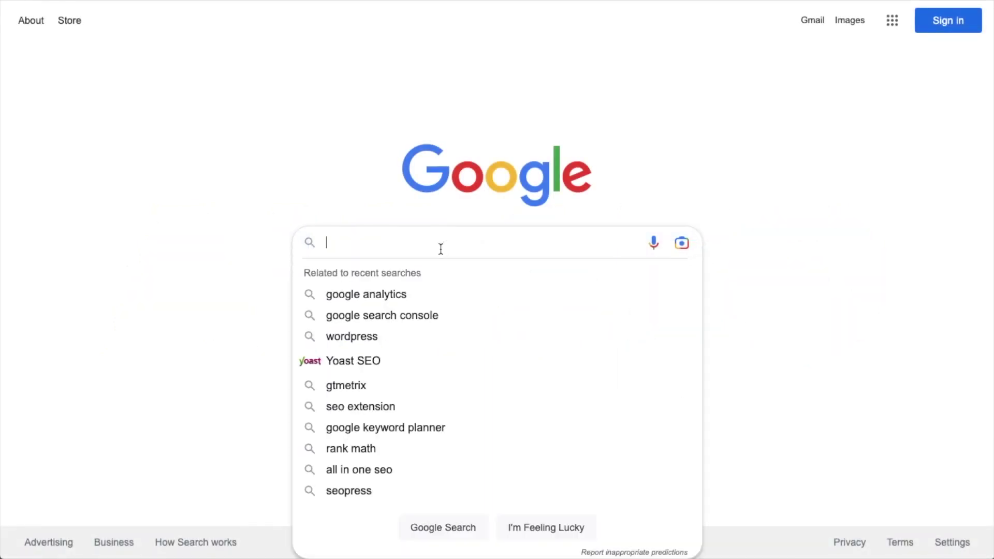
{"action": "type", "text": "best diets"}
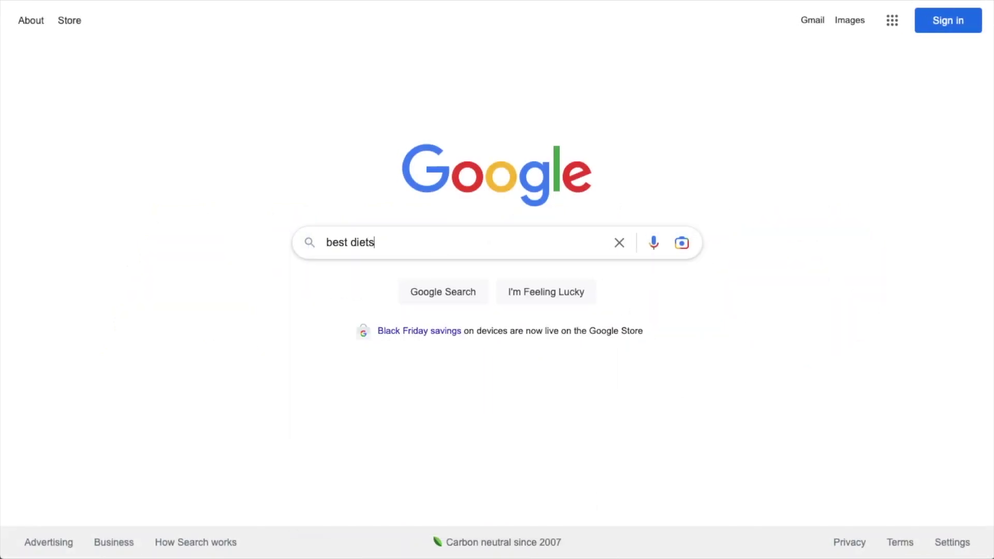
- Run the Google search for 'best diets'
{"action": "key", "text": "Return"}
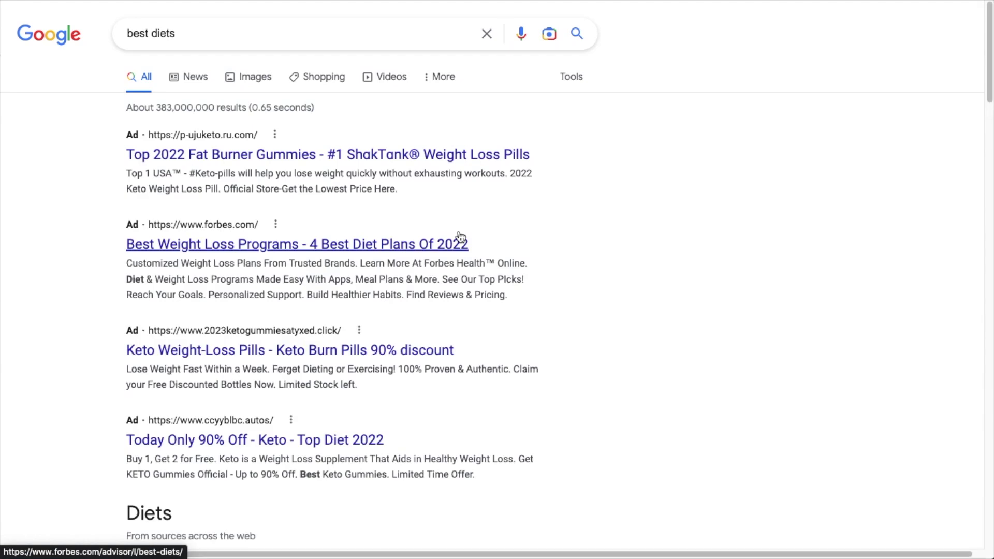
{"action": "scroll", "coordinate": [461, 236], "scroll_direction": "down", "scroll_amount": 3}
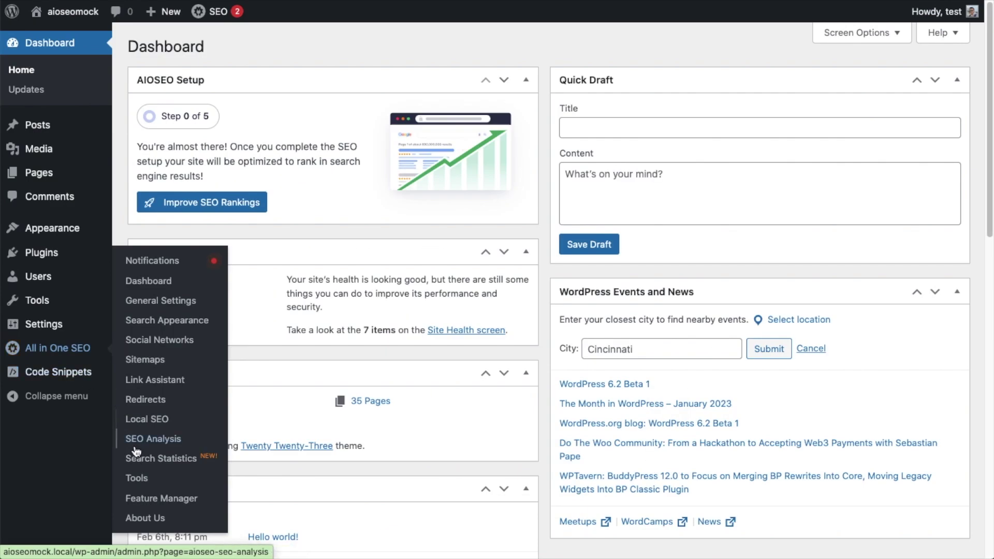
- Go to All in One SEO's Search Statistics from the WordPress sidebar
{"action": "left_click", "coordinate": [140, 465]}
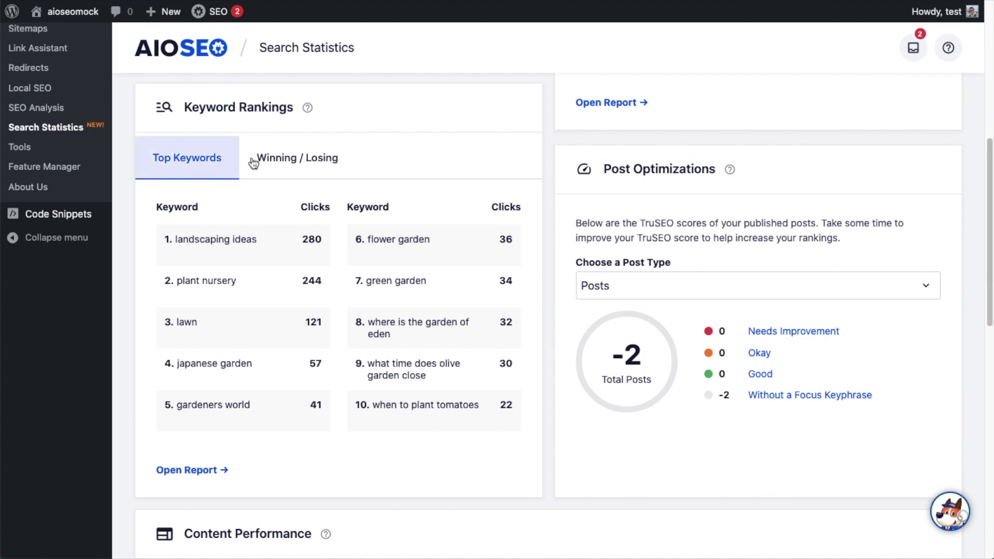
- View Winning / Losing keywords, then open the full Keyword Rankings report
{"action": "left_click", "coordinate": [309, 162]}
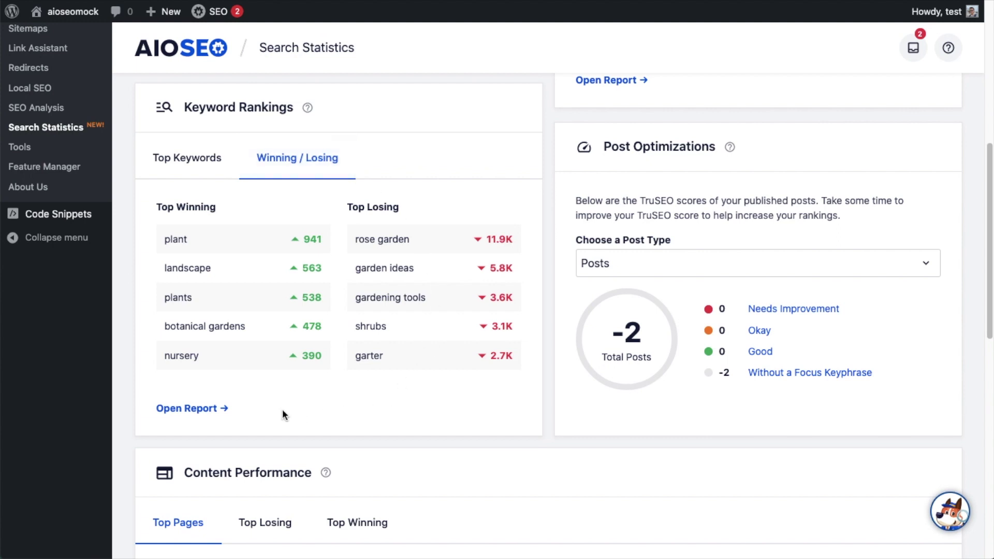
{"action": "left_click", "coordinate": [212, 409]}
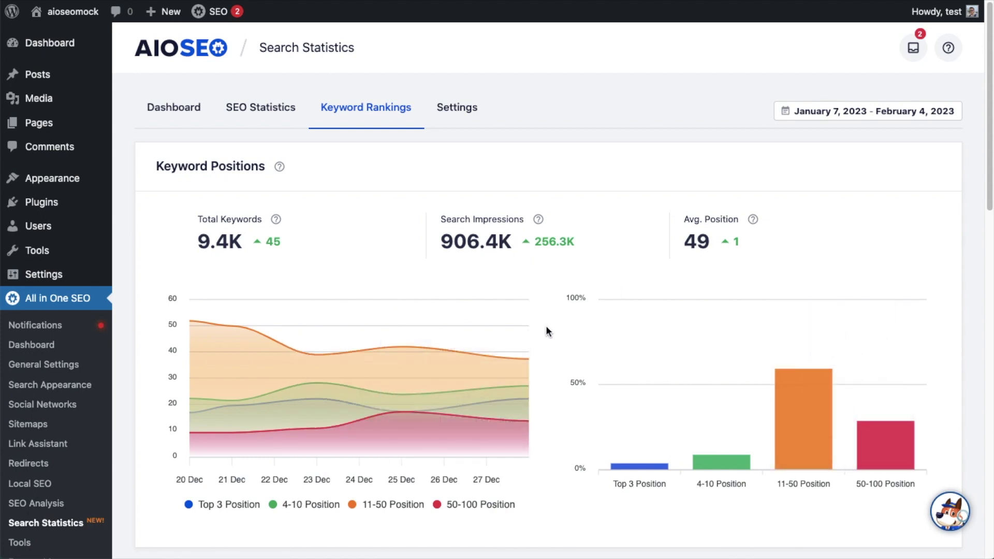
{"action": "scroll", "coordinate": [546, 331], "scroll_direction": "down", "scroll_amount": 2}
{"action": "scroll", "coordinate": [546, 332], "scroll_direction": "down", "scroll_amount": 2}
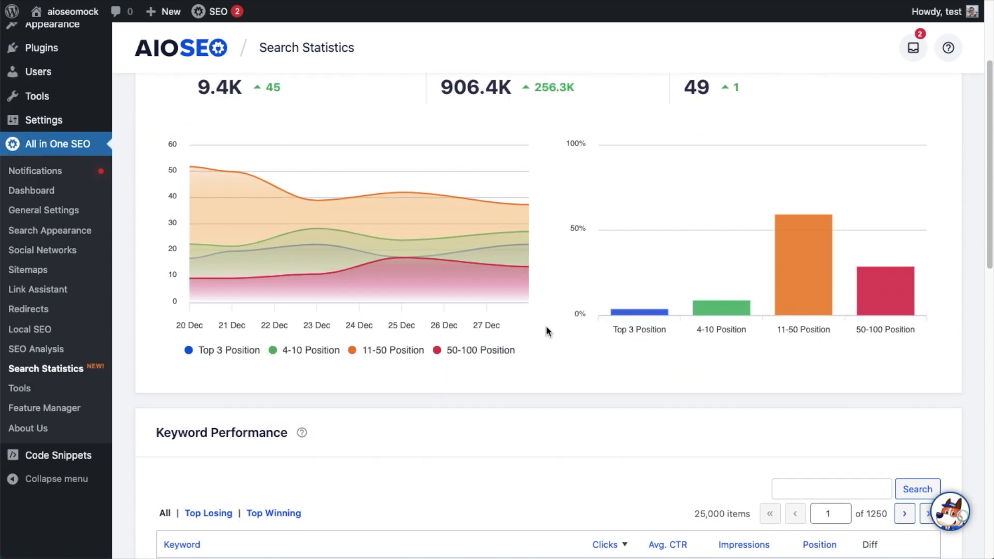
{"action": "scroll", "coordinate": [546, 331], "scroll_direction": "down", "scroll_amount": 3}
{"action": "scroll", "coordinate": [546, 331], "scroll_direction": "down", "scroll_amount": 1}
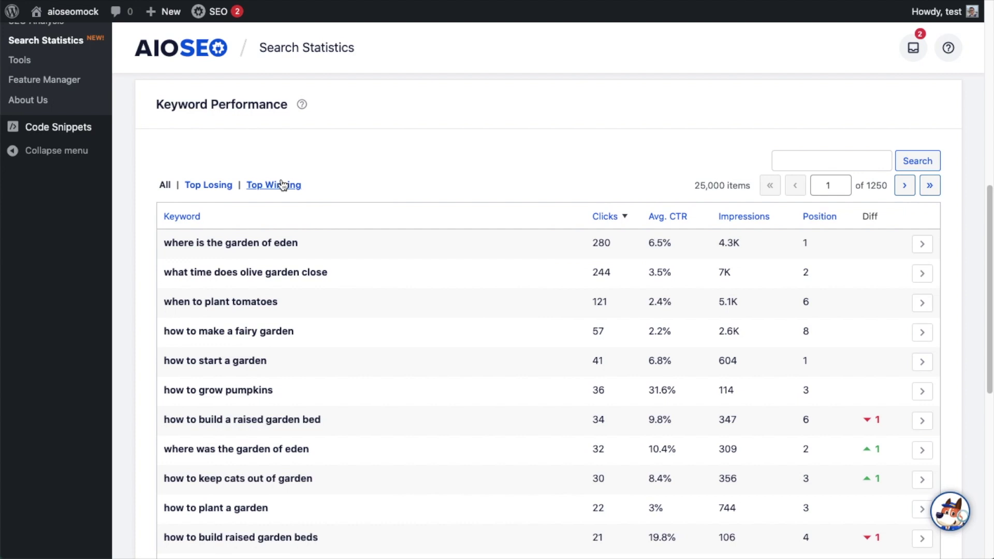
- Under Top Losing, expand 'where is the garden of eden' and edit How to Garden
{"action": "left_click", "coordinate": [217, 184]}
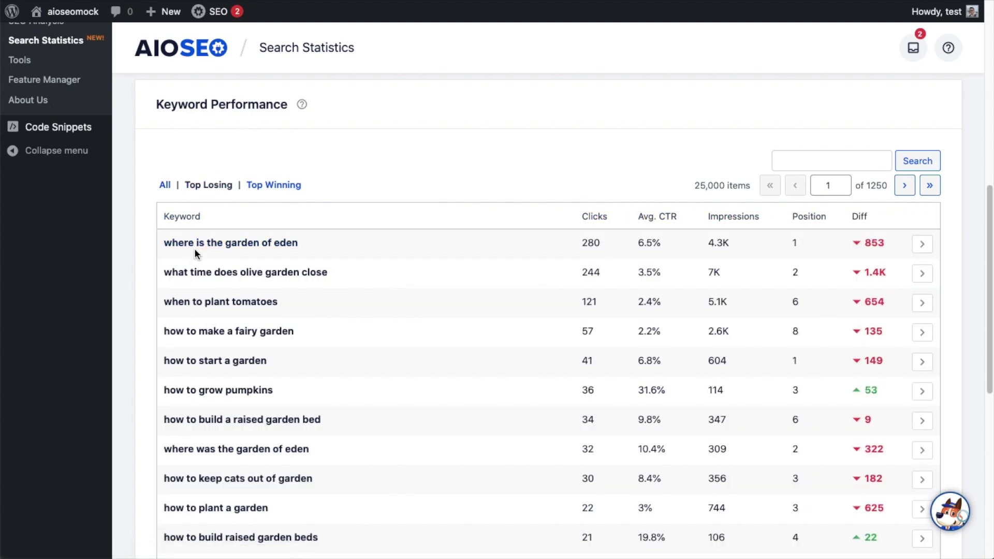
{"action": "left_click", "coordinate": [922, 243]}
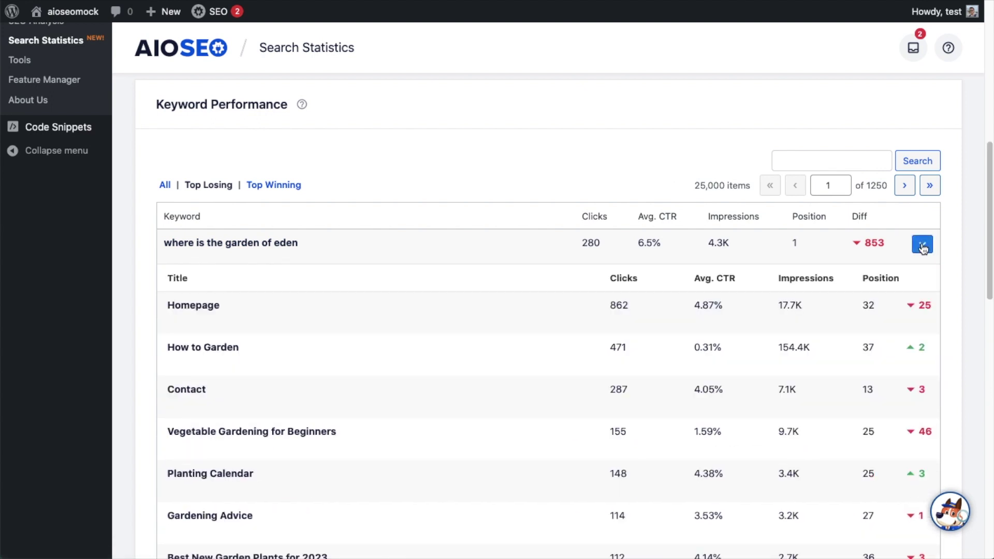
{"action": "scroll", "coordinate": [915, 344], "scroll_direction": "down", "scroll_amount": 1}
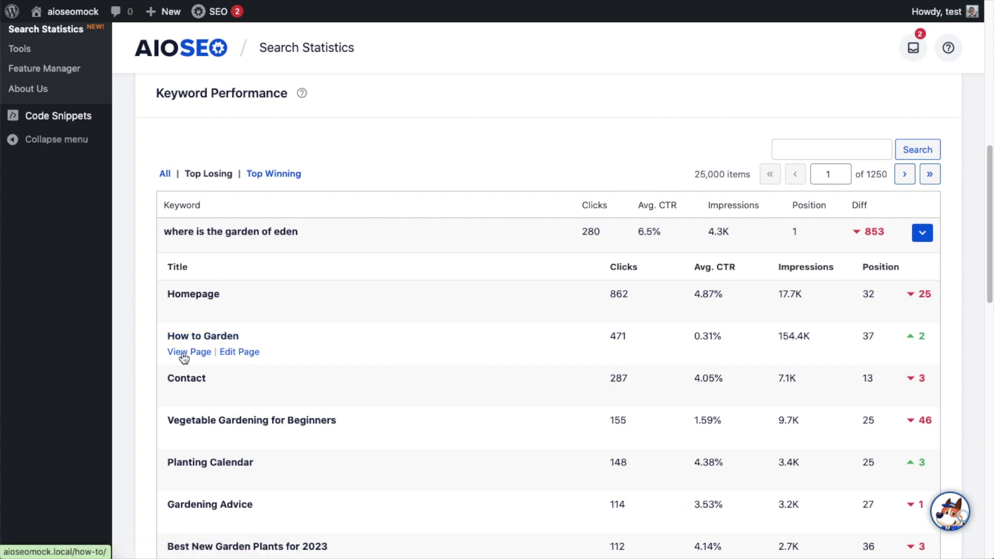
{"action": "left_click", "coordinate": [253, 356]}
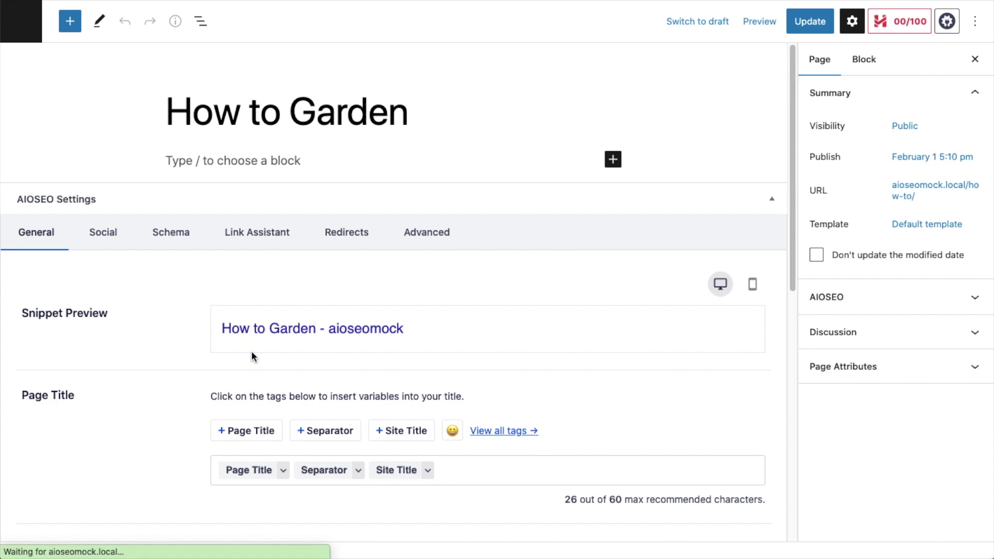